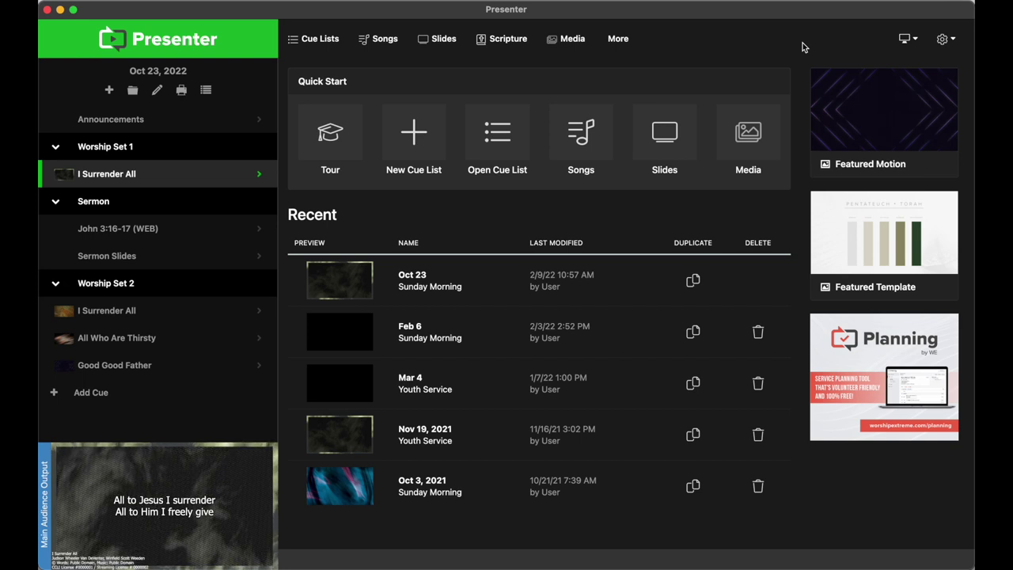
Open the screen configuration settings to review the display assigned to Main Audience Output.
click(907, 40)
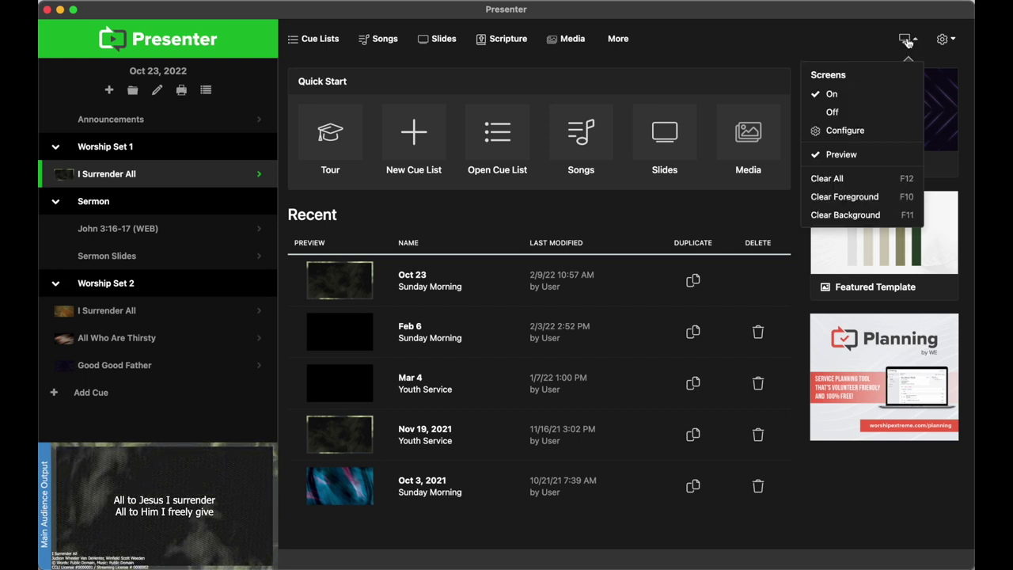
click(897, 132)
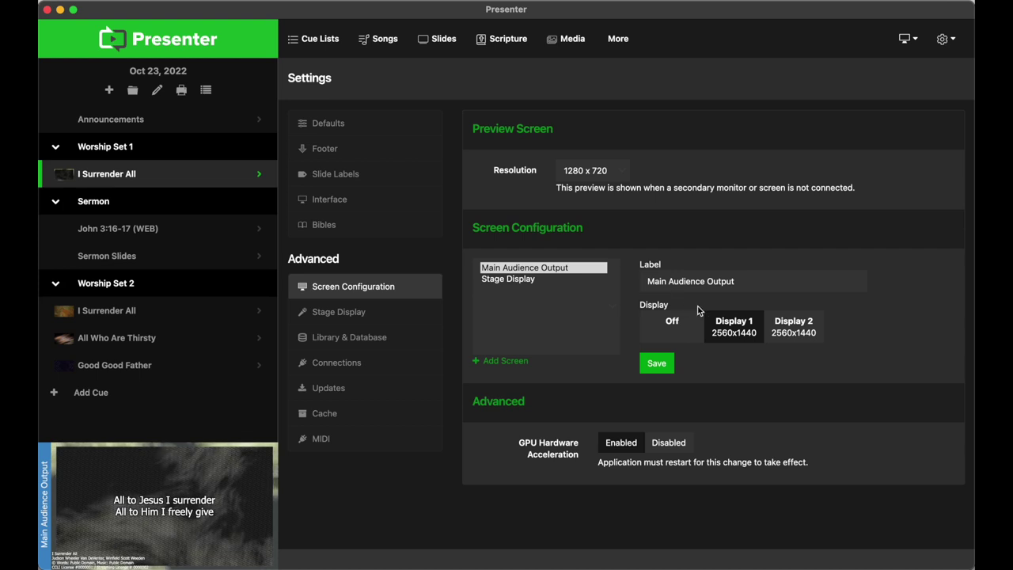
click(793, 324)
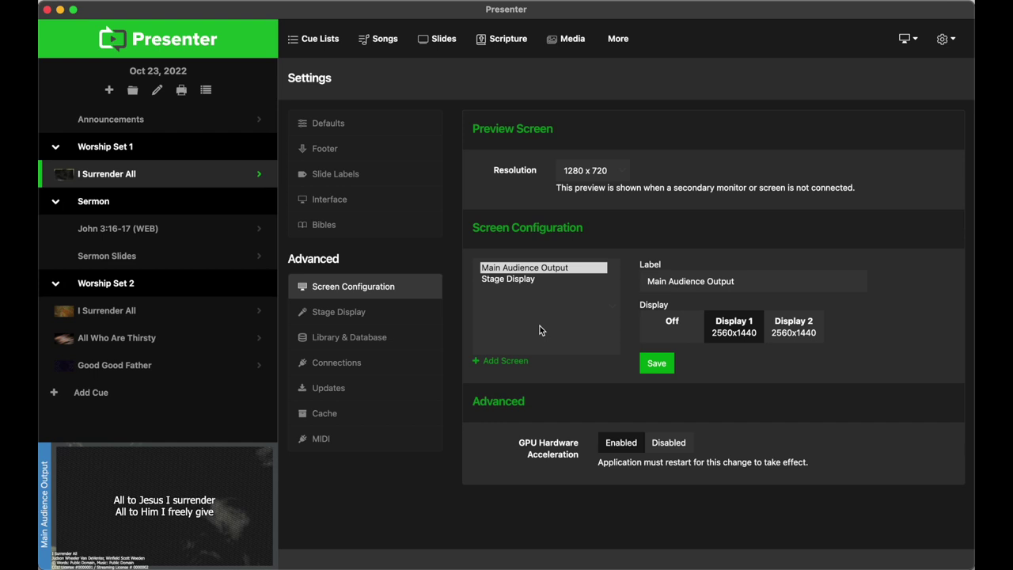
Select the Main Audience Output screen and advance the live song I Surrender All through its following slides.
click(538, 268)
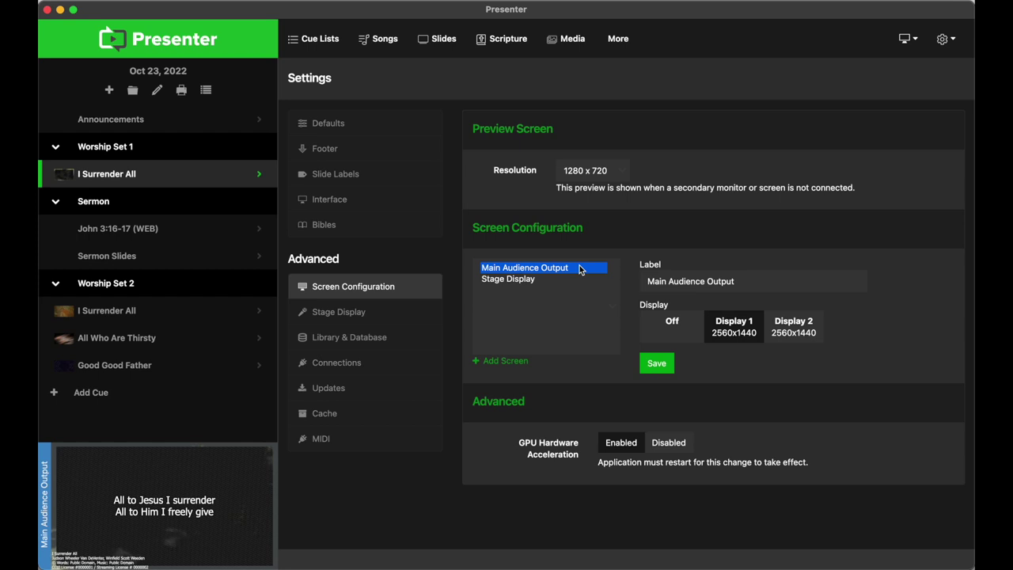
key(Right)
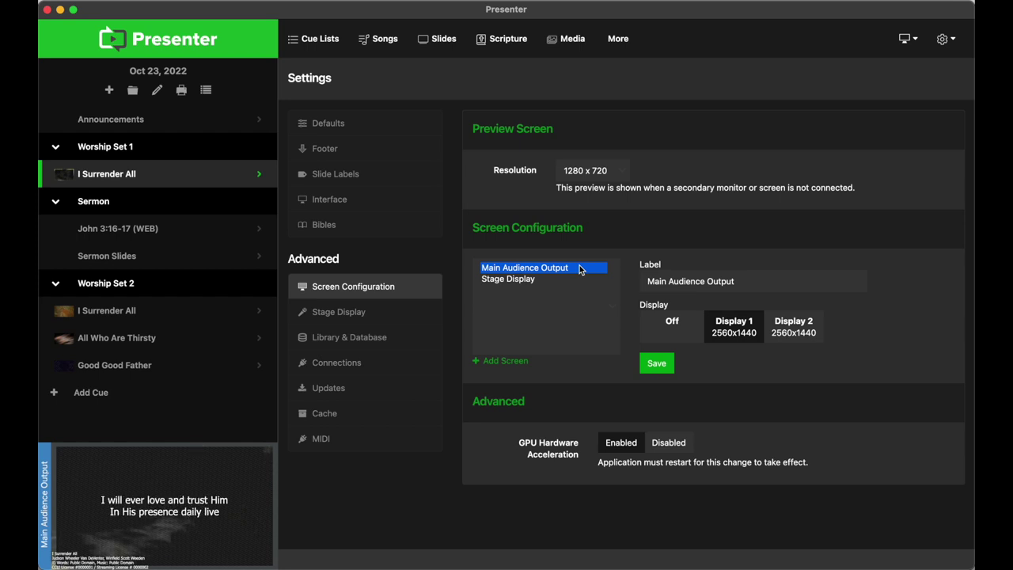
key(Right)
key(Right)
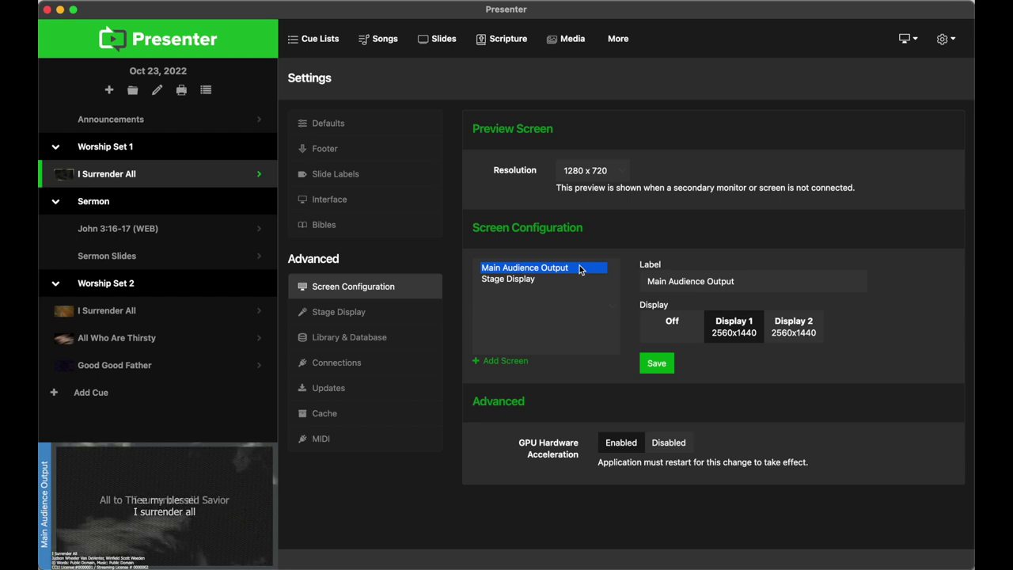
key(Right)
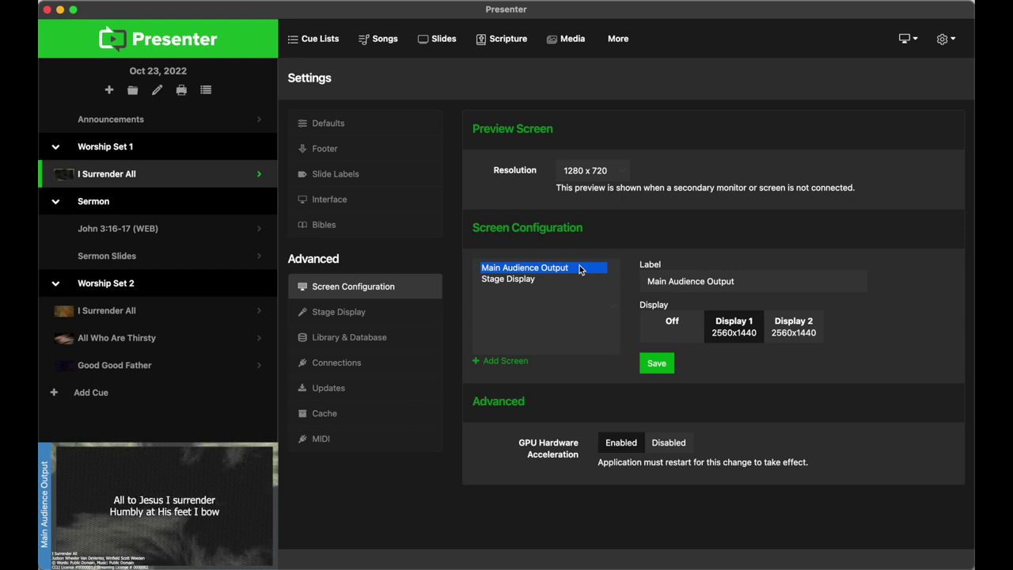
key(Right)
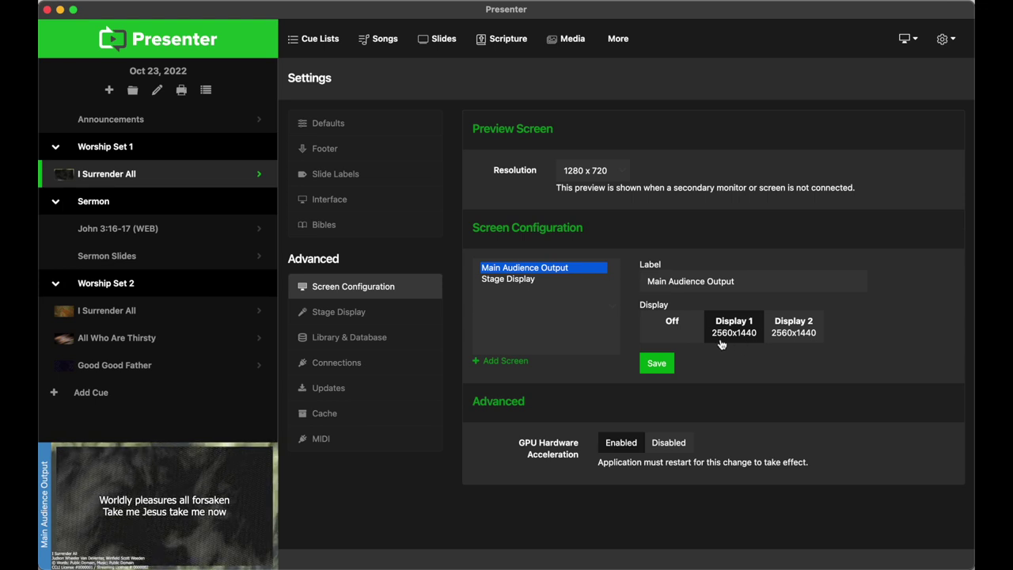
Assign the Main Audience Output screen to Display 1 and save its configuration.
click(794, 334)
click(748, 337)
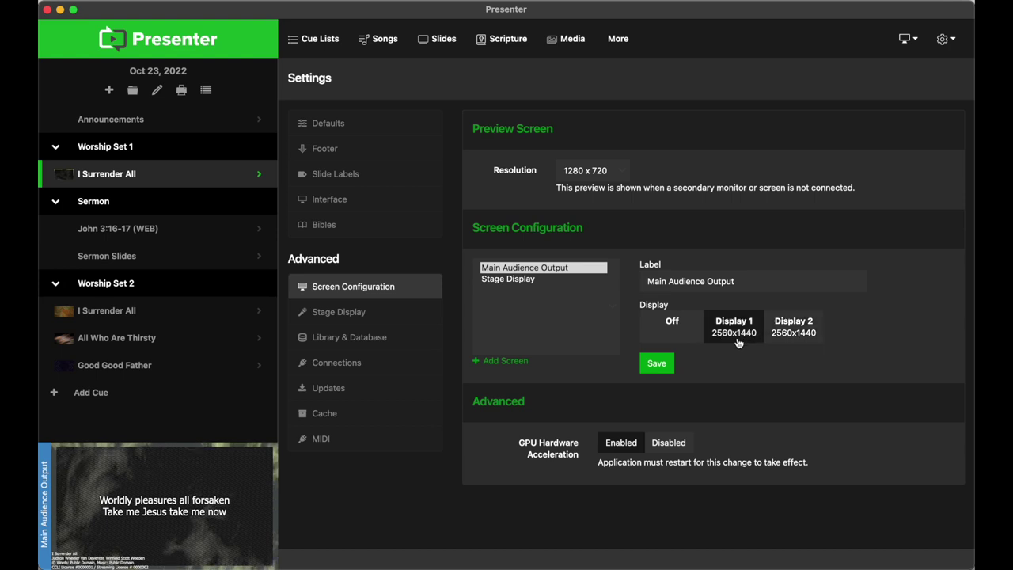
click(664, 362)
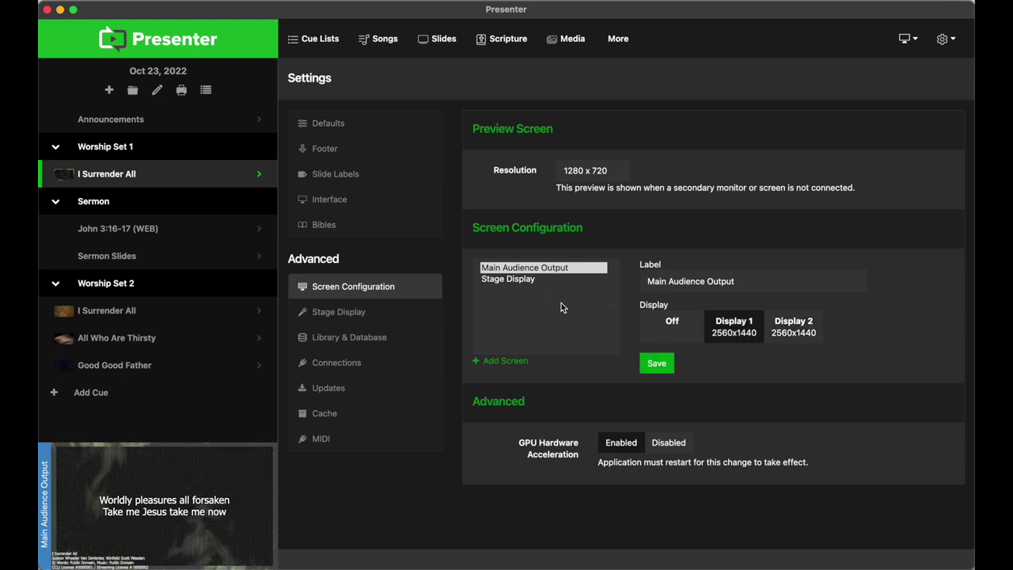
View the Stage Display screen's settings, and add a new screen labelled Livestream.
click(526, 281)
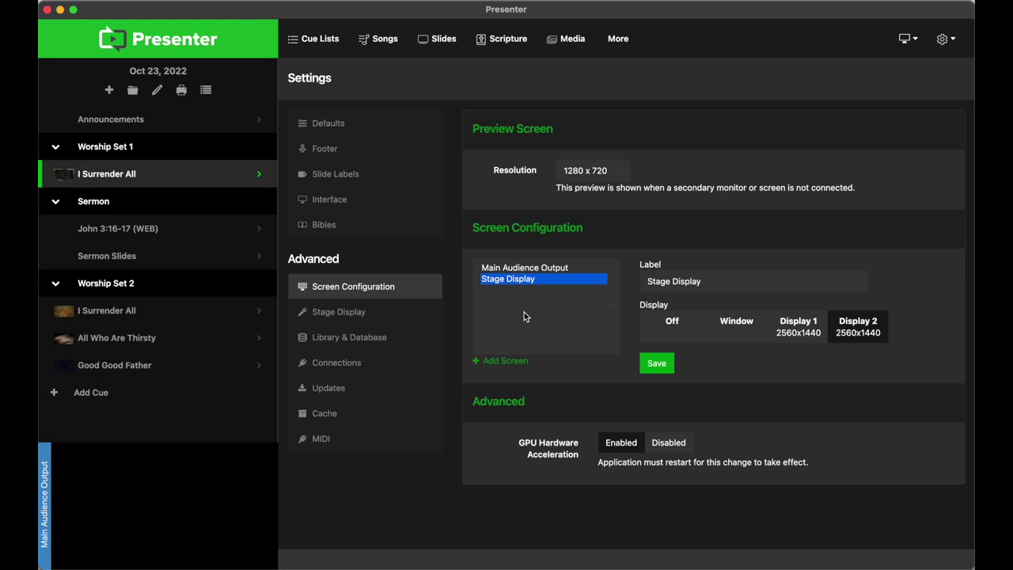
click(515, 362)
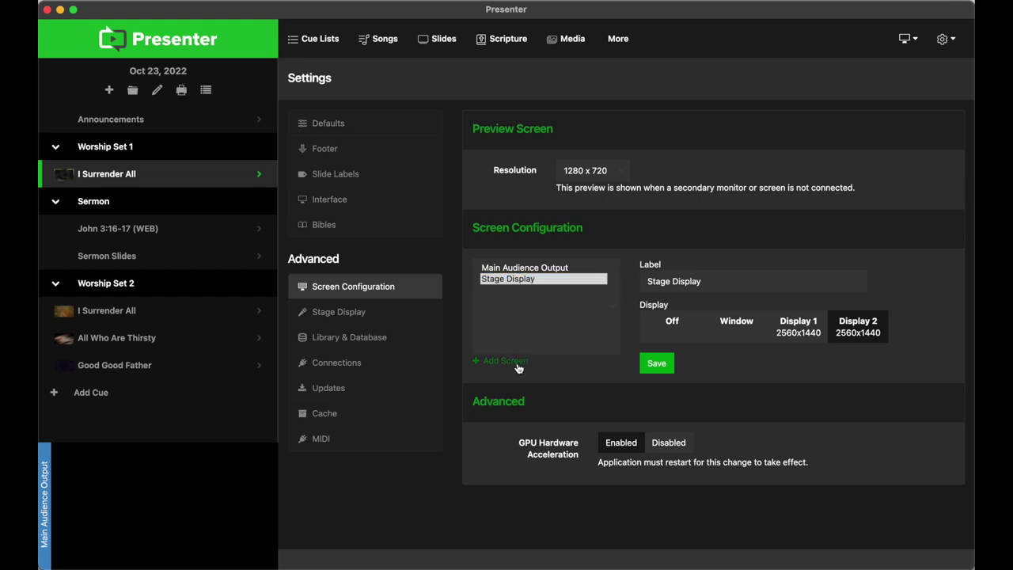
triple_click(699, 281)
text(Livestream)
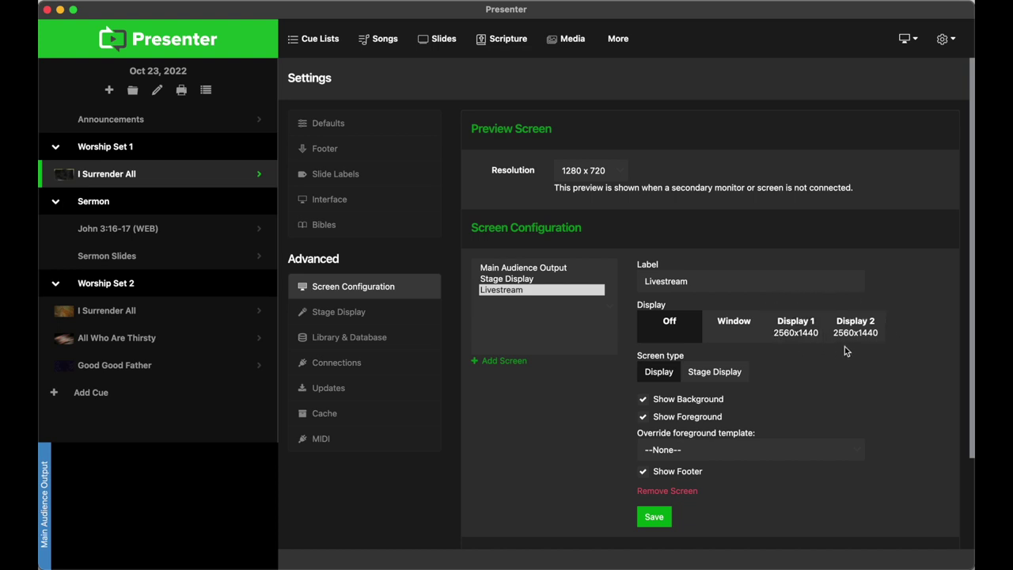
Assign the Stage Display screen to Display 2.
click(522, 279)
click(683, 321)
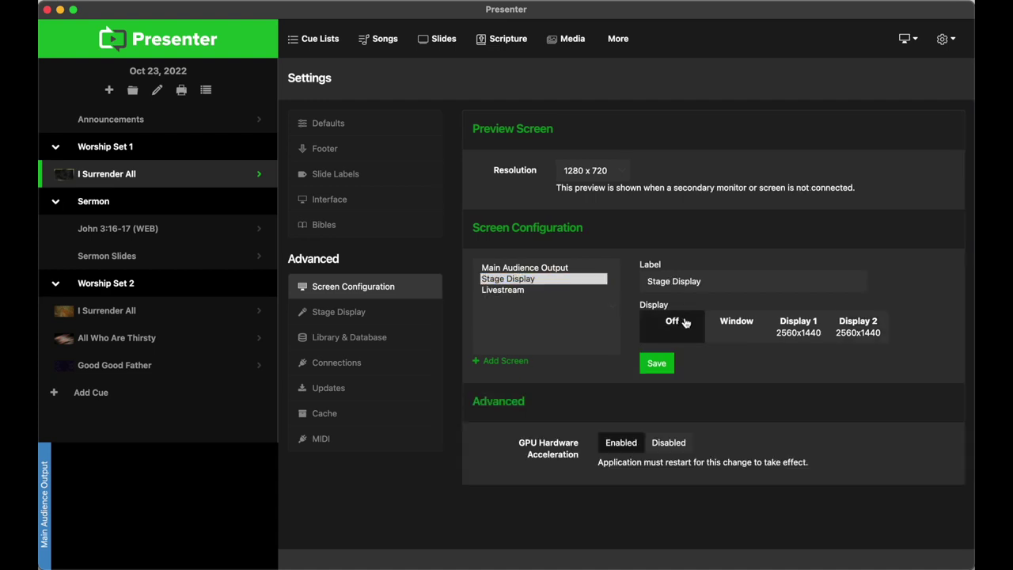
click(853, 326)
Set the Livestream screen's display to Window.
click(554, 290)
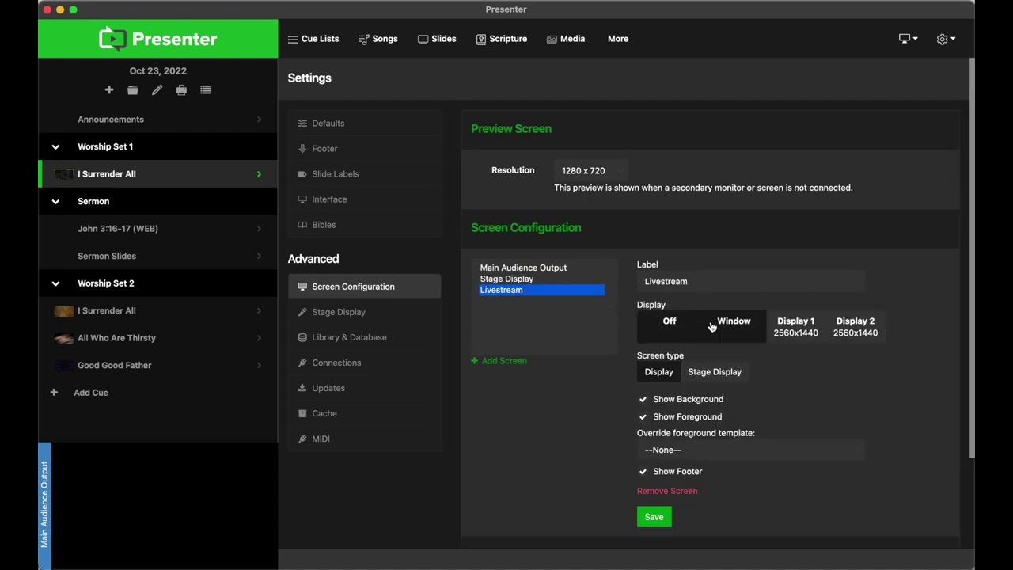
click(724, 326)
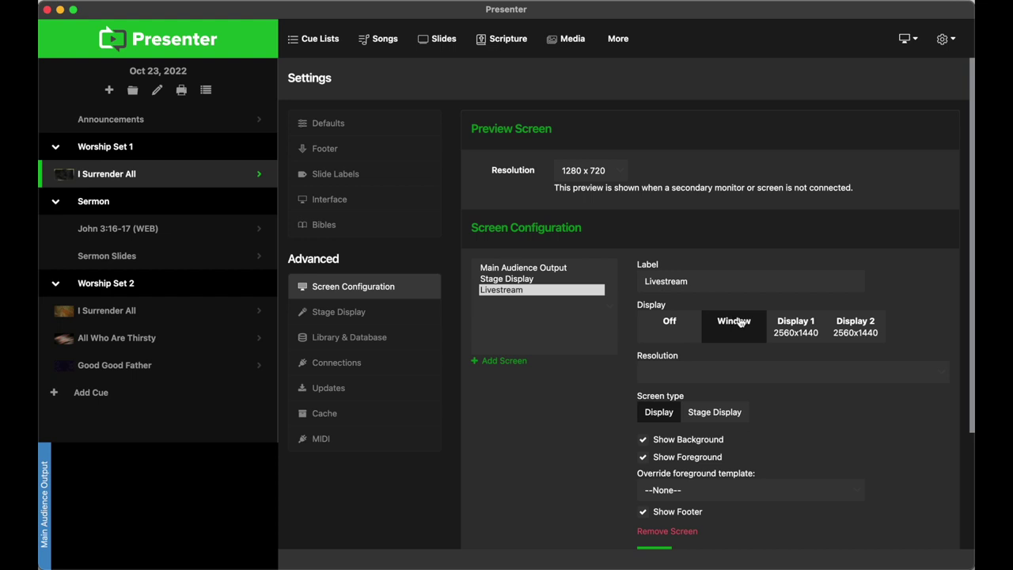
scroll(740, 321, down, 1)
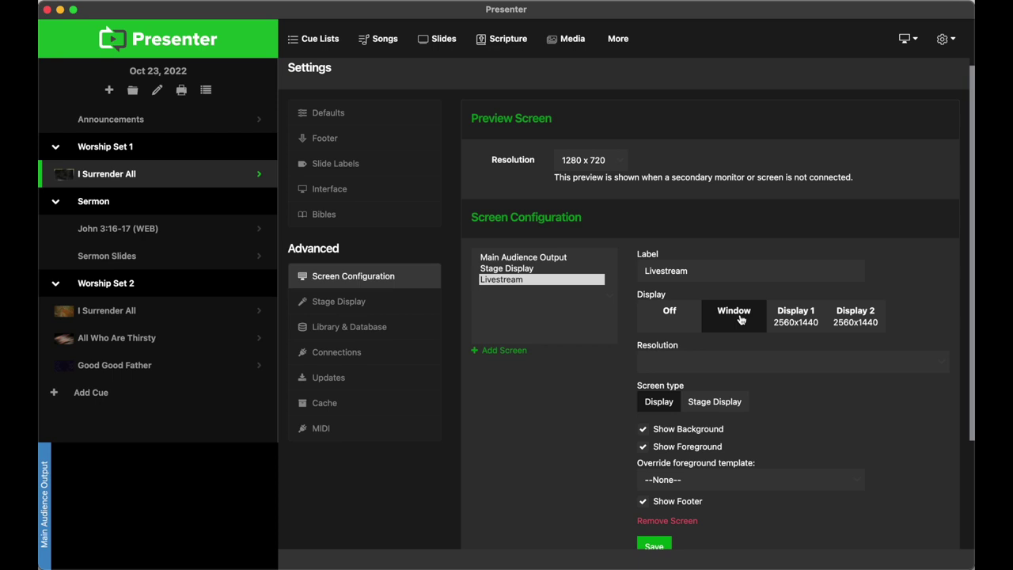
scroll(799, 424, down, 3)
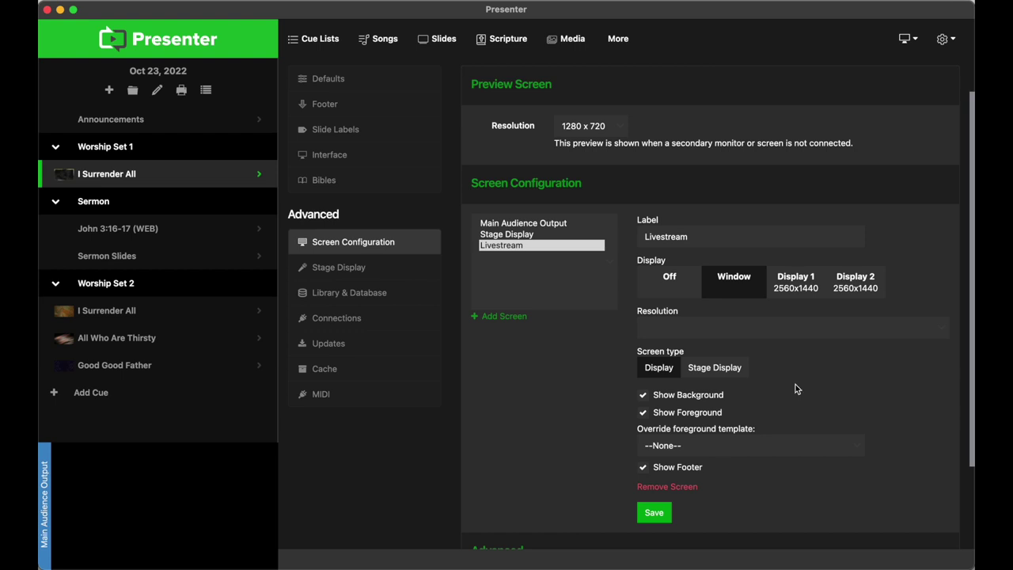
Override the Livestream screen's foreground template with Lower Third.
click(507, 246)
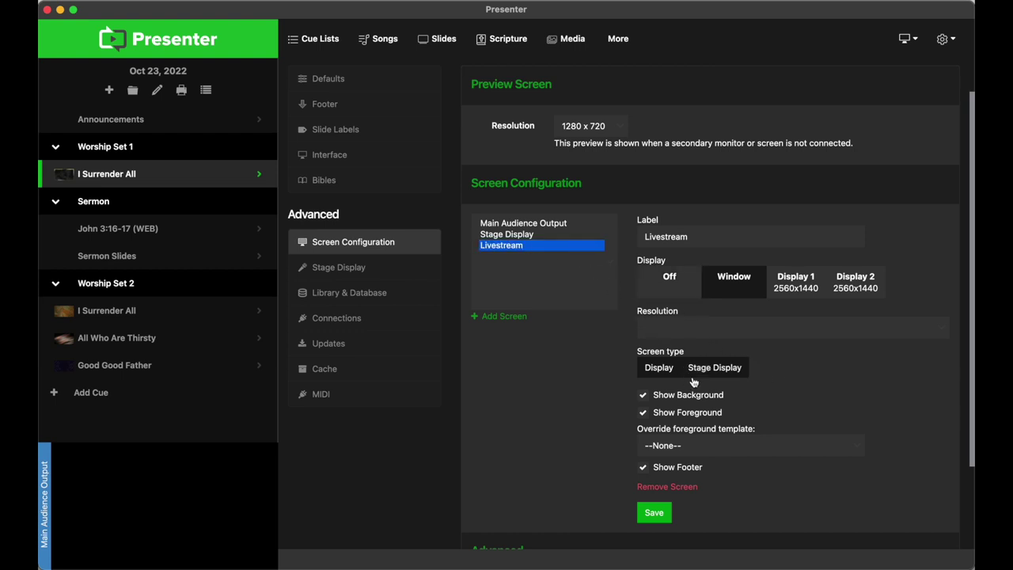
click(738, 452)
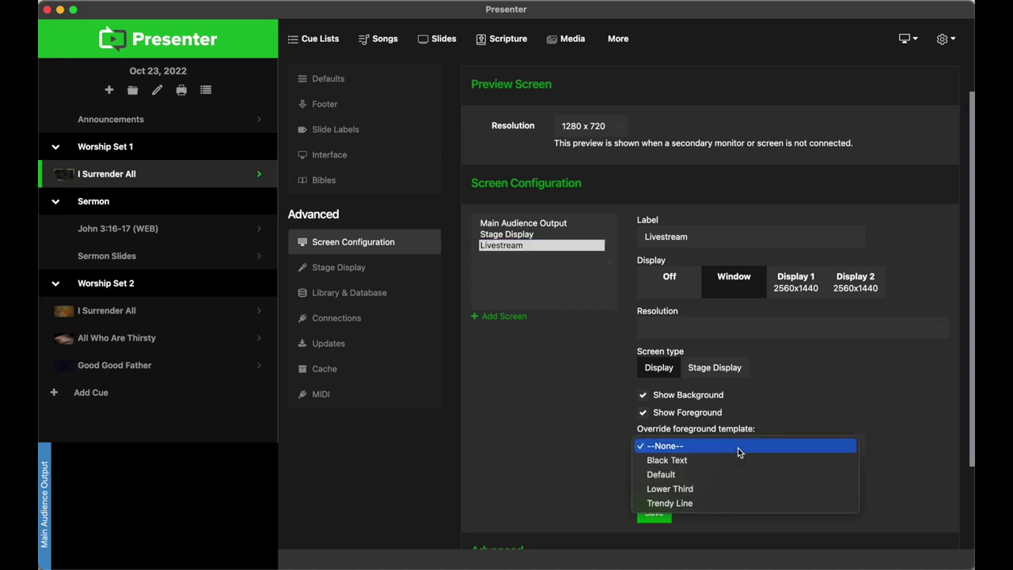
click(734, 487)
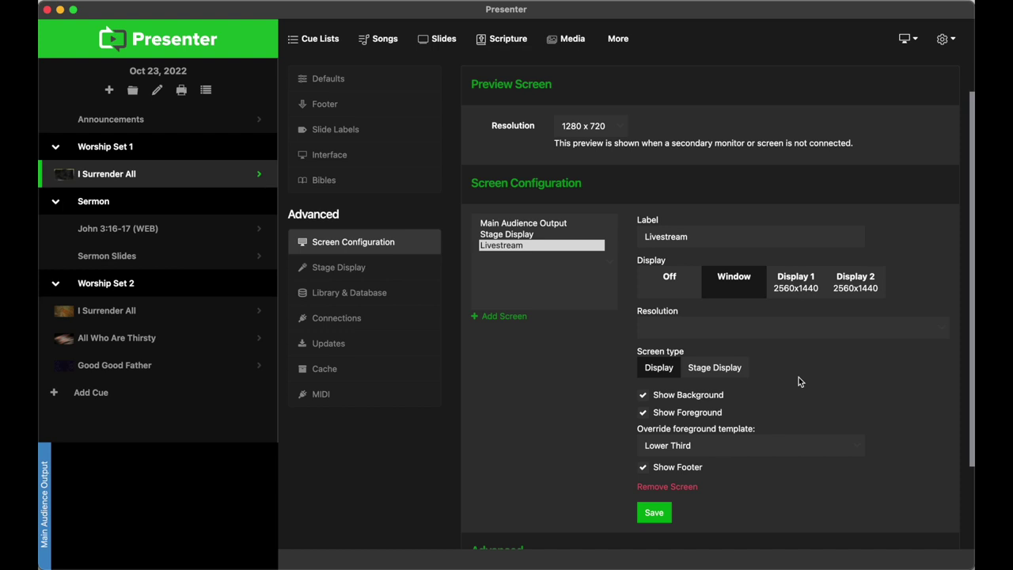
scroll(799, 382, up, 1)
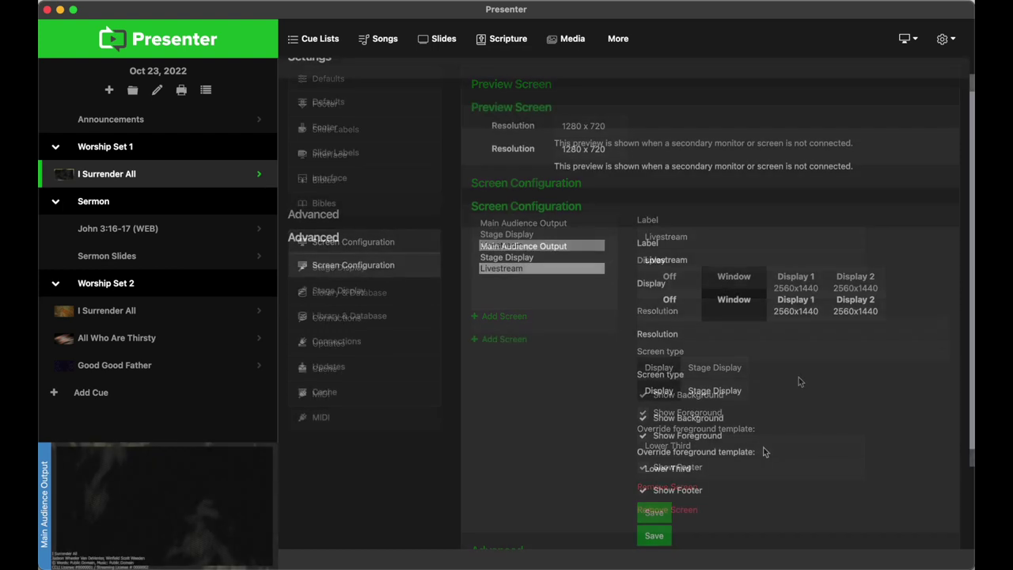
Open the song library to locate its templates option, and close it again.
click(384, 43)
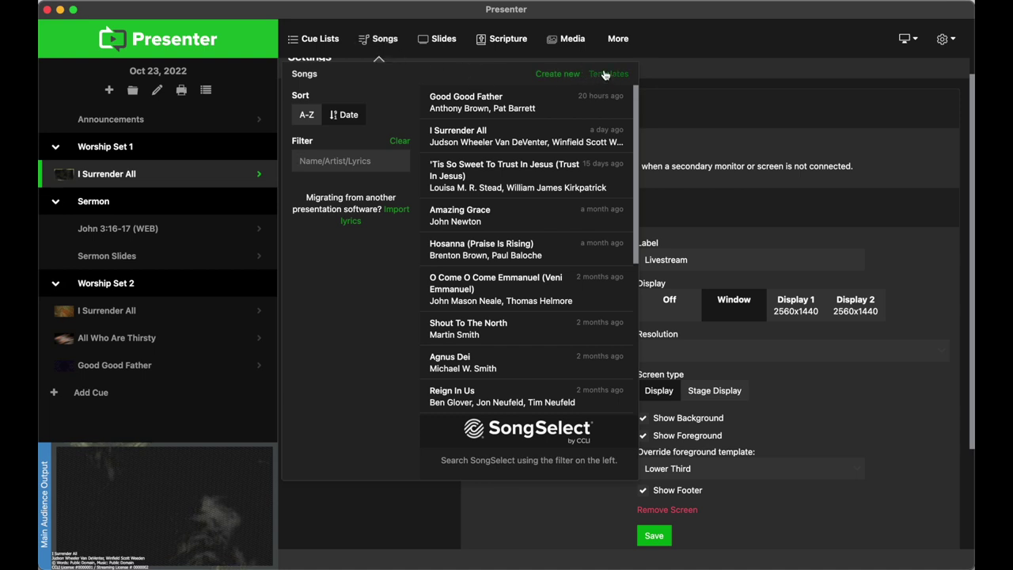
click(387, 46)
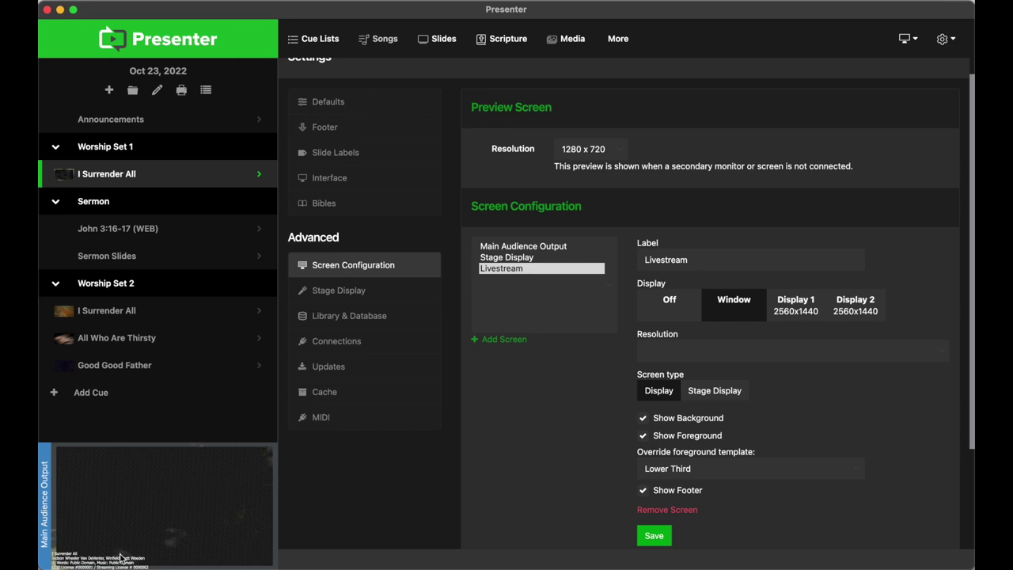
Preview the Stage Display output, and switch the preview source to Livestream.
click(43, 500)
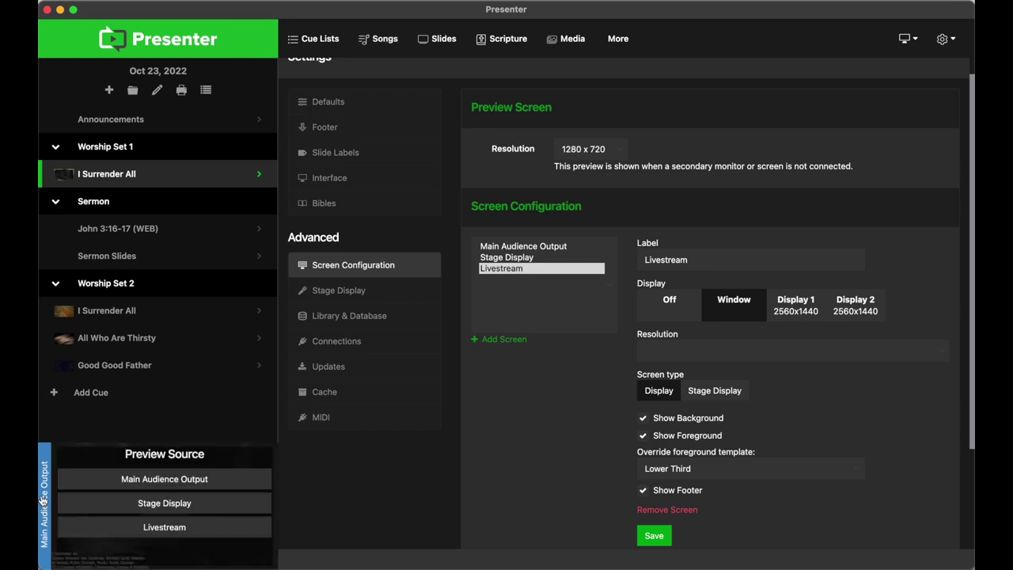
click(127, 503)
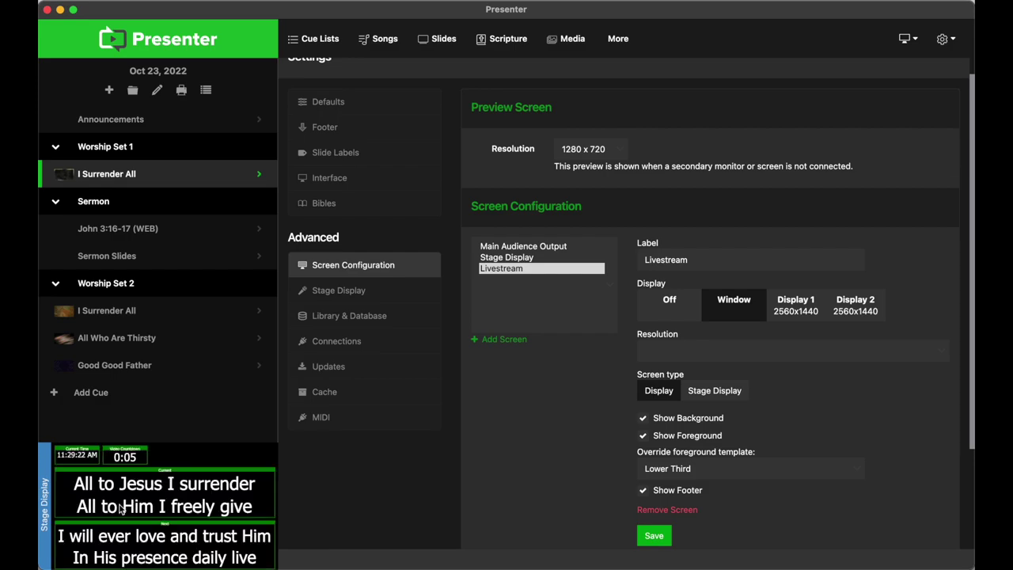
click(45, 500)
click(167, 524)
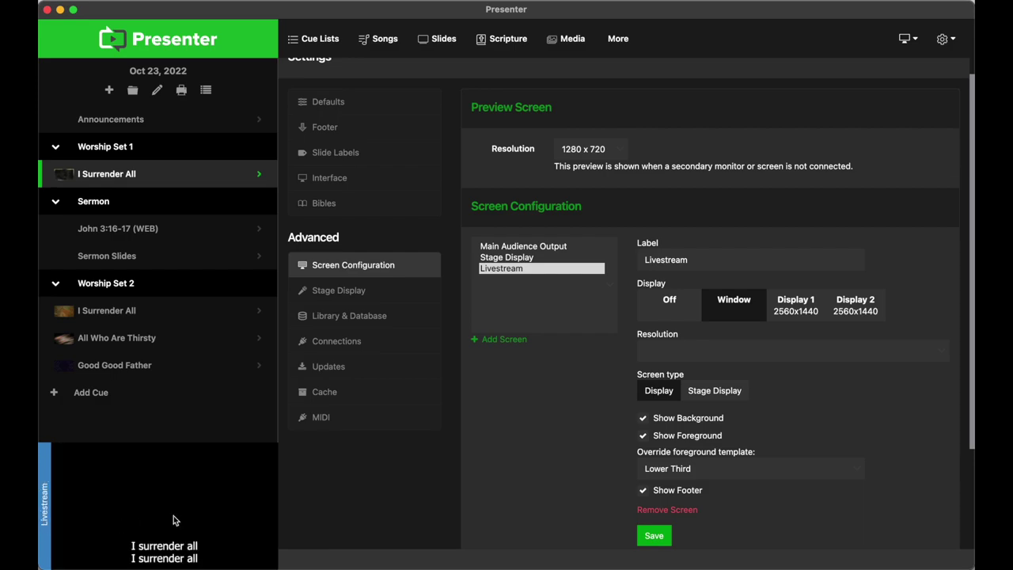